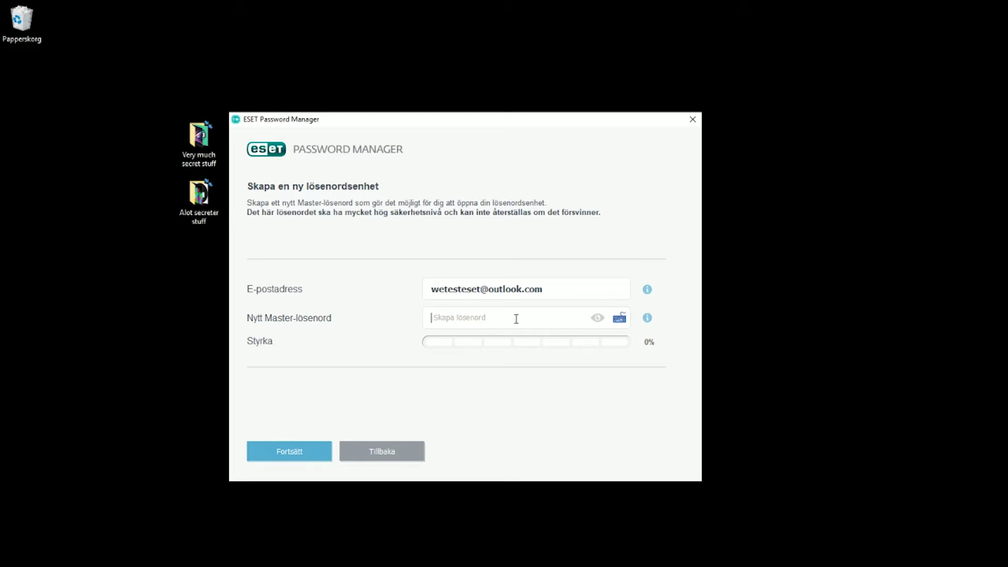
Enter three master password characters on the virtual keyboard with Anti spion turned on
{"action": "left_click", "coordinate": [619, 318]}
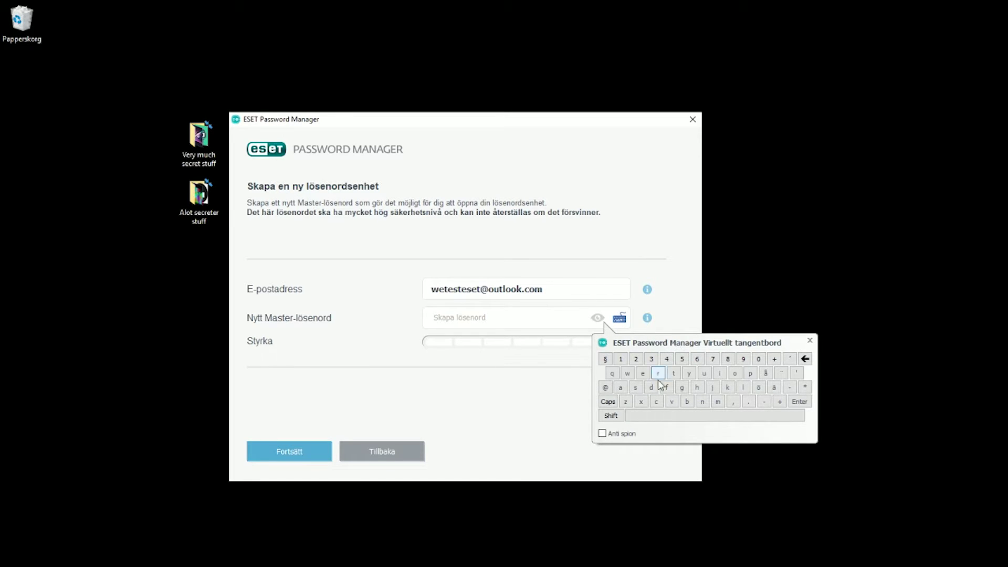
{"action": "left_click", "coordinate": [604, 434]}
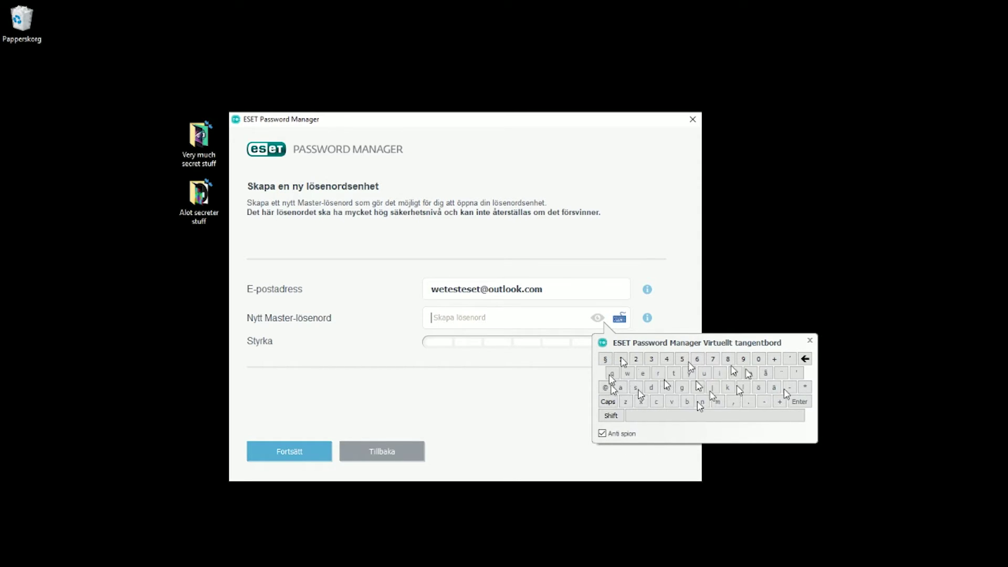
{"action": "left_click", "coordinate": [682, 373]}
{"action": "left_click", "coordinate": [706, 374]}
{"action": "left_click", "coordinate": [681, 375]}
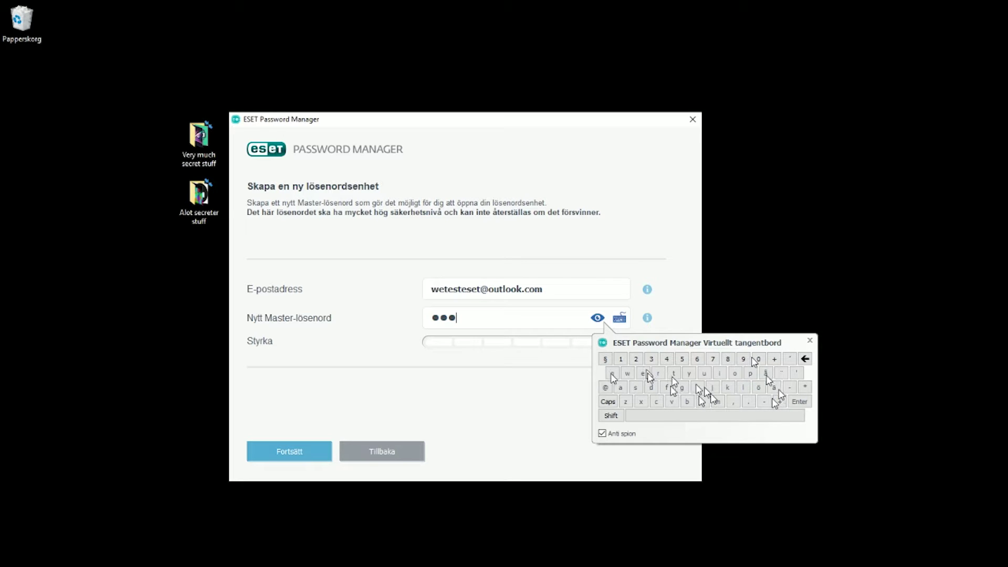
Turn Anti spion off, close the virtual keyboard and delete the extra character
{"action": "left_click", "coordinate": [602, 433]}
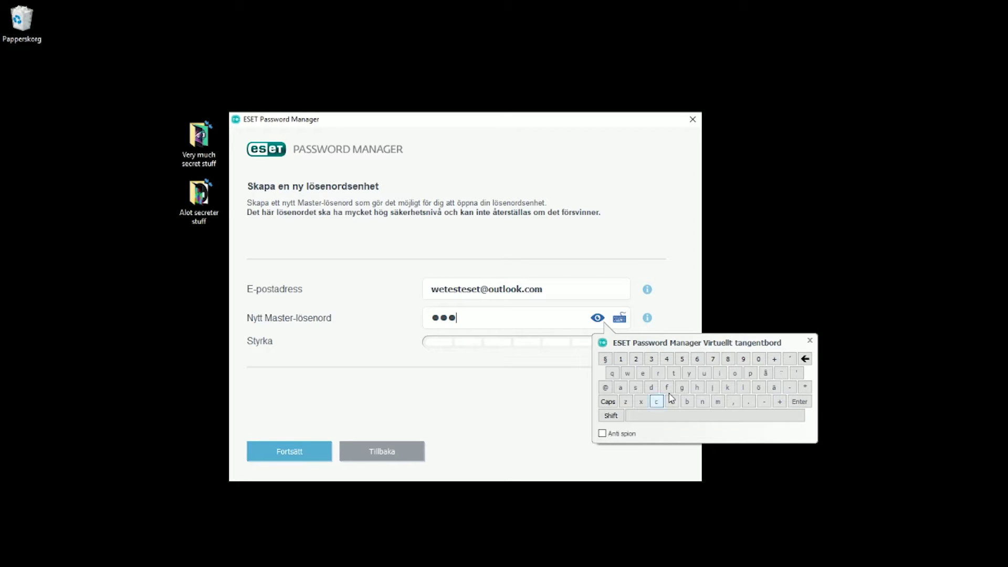
{"action": "left_click", "coordinate": [811, 340]}
{"action": "left_click", "coordinate": [494, 322]}
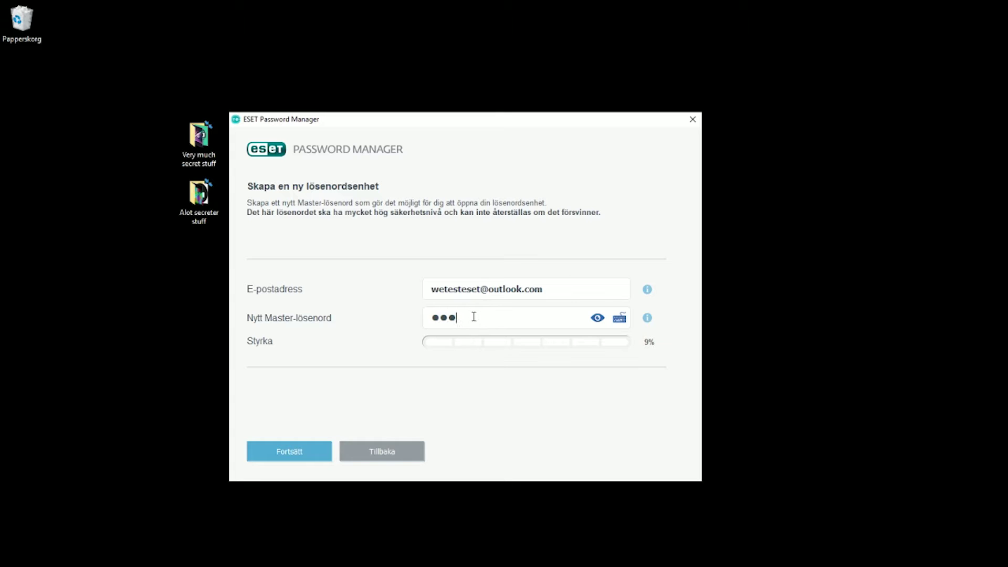
{"action": "key", "text": "BackSpace"}
{"action": "key", "text": "BackSpace"}
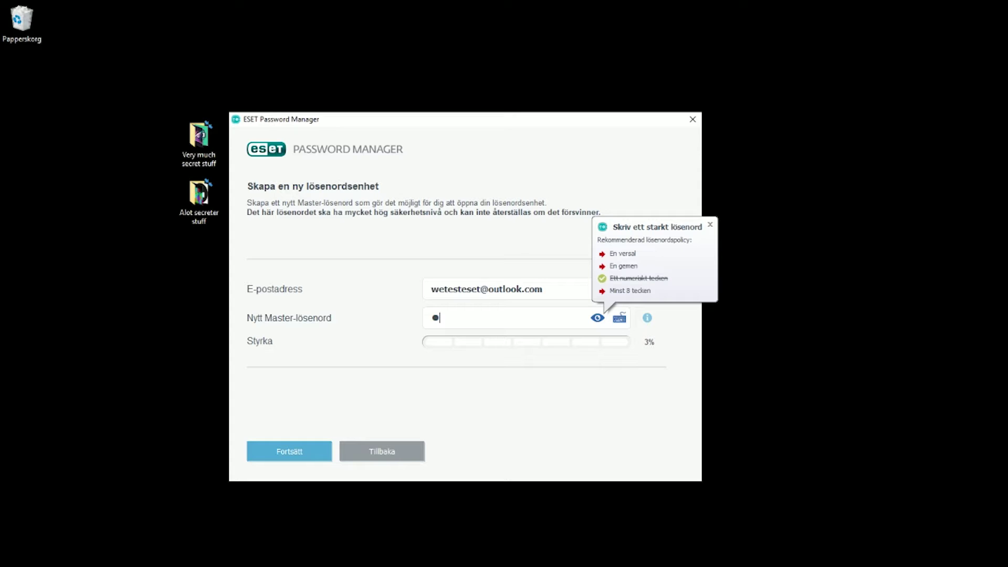
Type a new master password reaching 100% strength, then continue to confirmation
{"action": "type", "text": "Abc12345"}
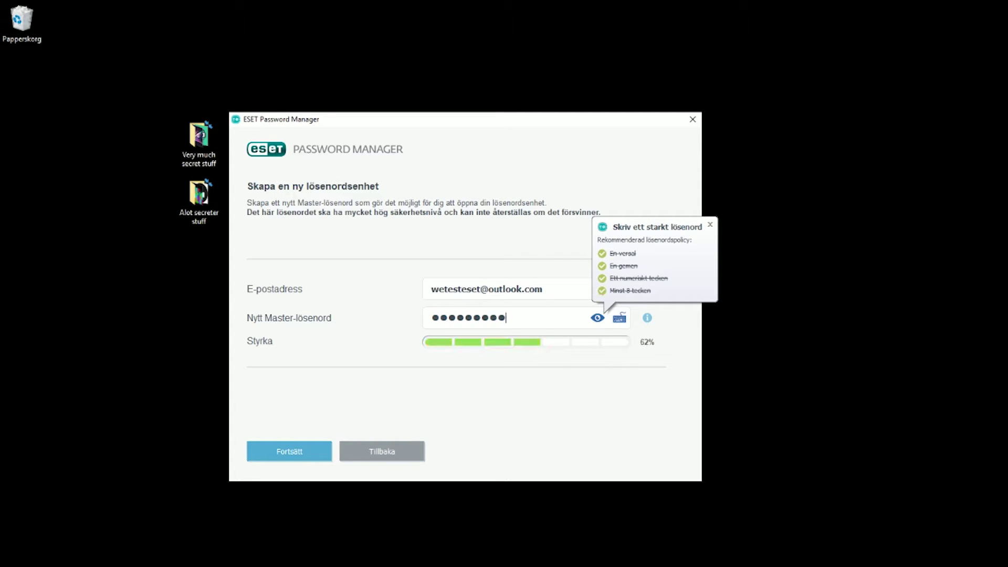
{"action": "type", "text": "6789"}
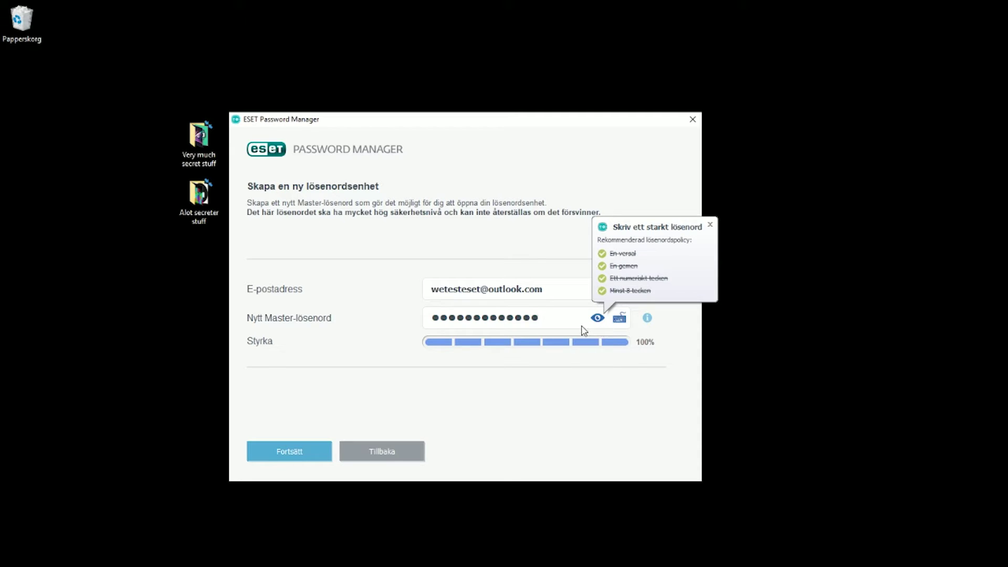
{"action": "left_click", "coordinate": [298, 452]}
Retype the master password, accept the VIKTIG VARNING warning, and integrate all four browsers
{"action": "type", "text": "1"}
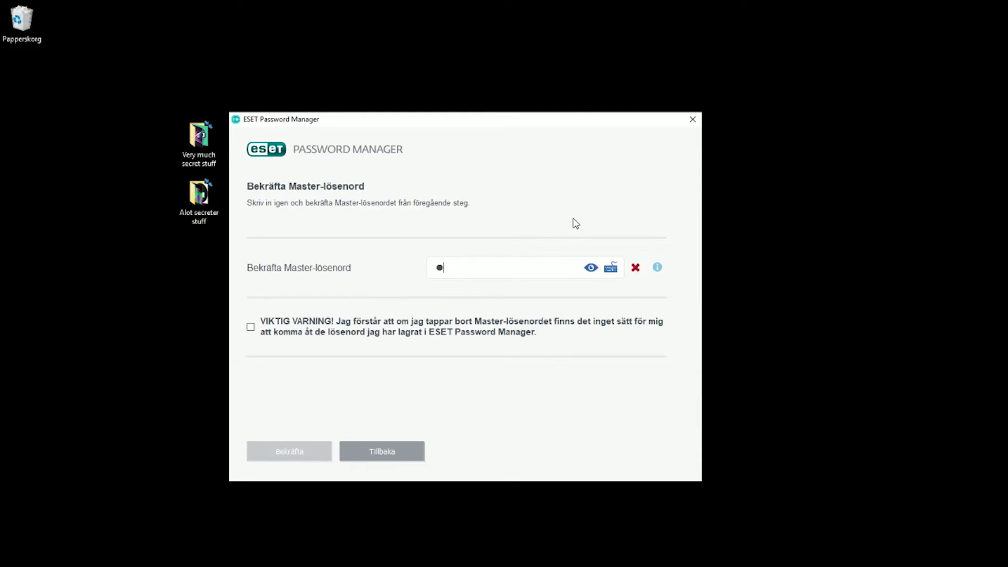
{"action": "type", "text": "2345678901"}
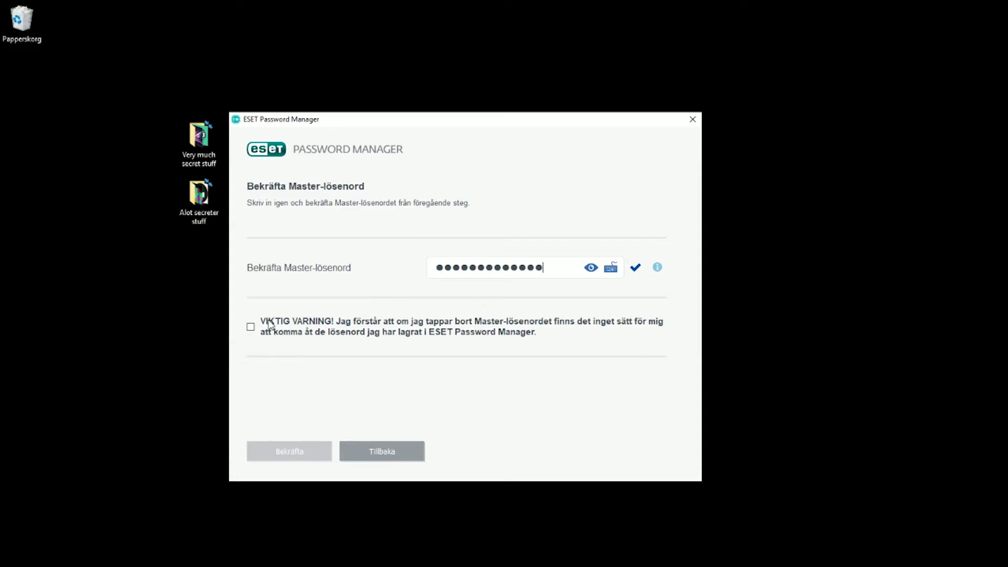
{"action": "left_click", "coordinate": [250, 328]}
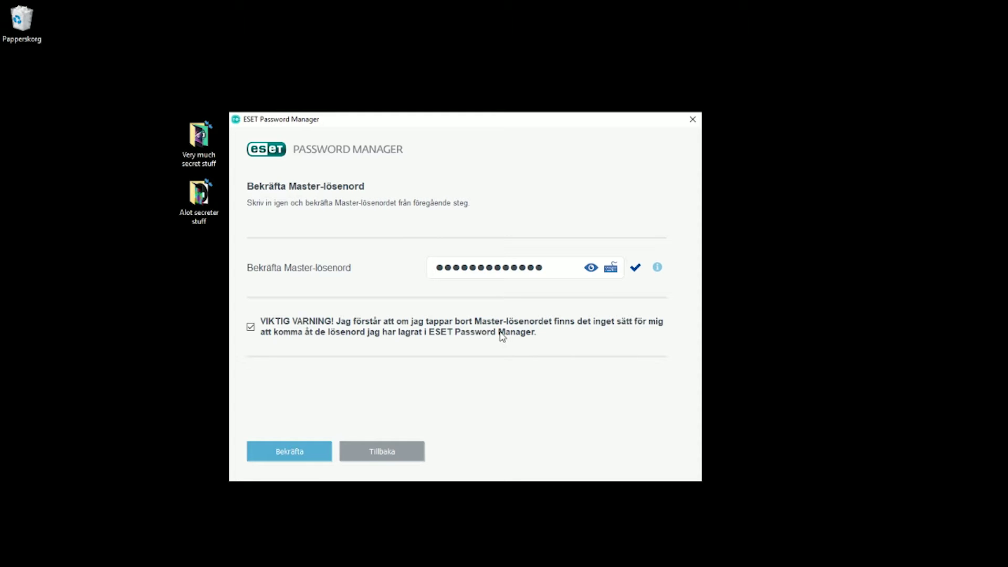
{"action": "key", "text": "Return"}
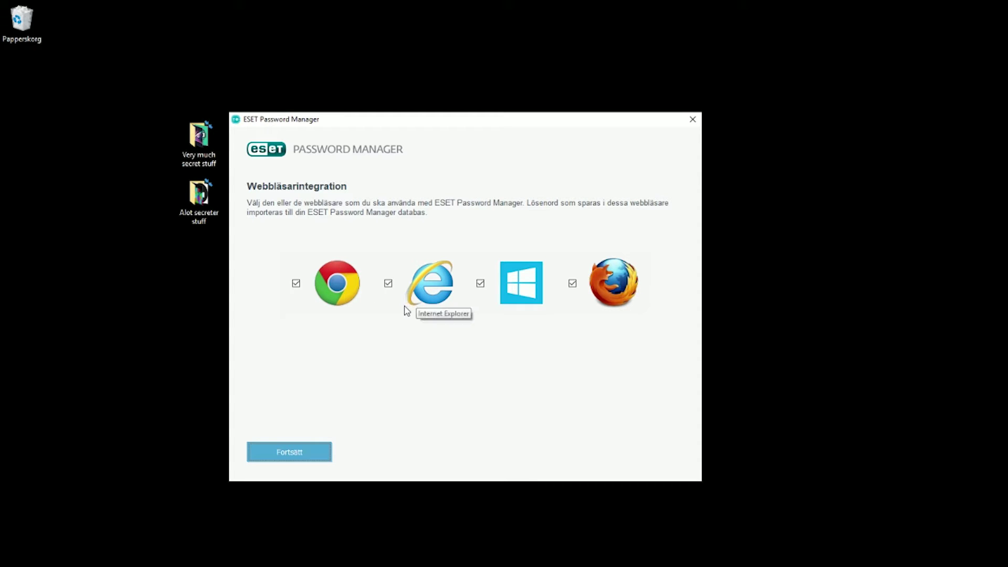
{"action": "left_click", "coordinate": [294, 453]}
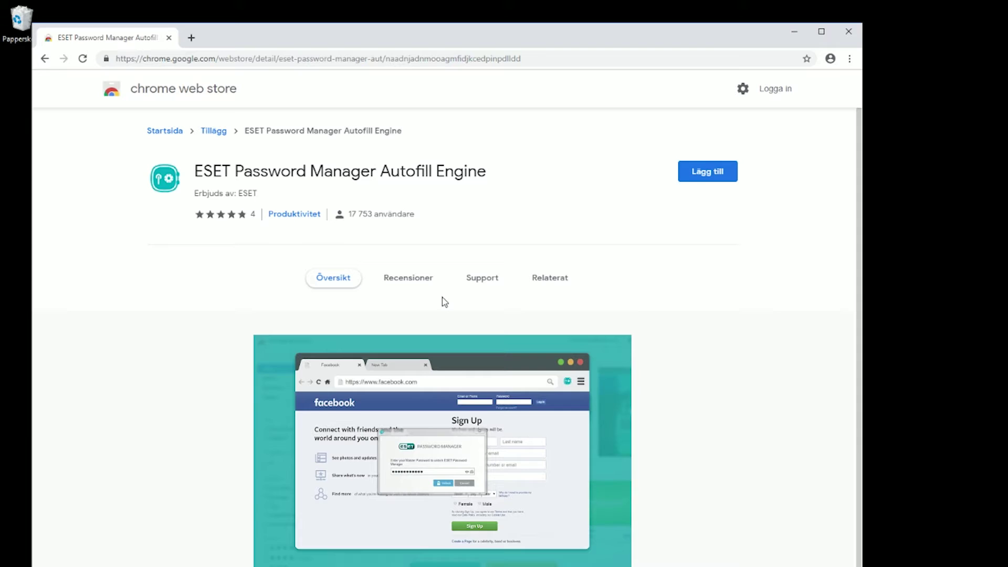
Add the Autofill Engine extension with Lägg till and confirm with Lägg till tillägg
{"action": "left_click", "coordinate": [703, 176]}
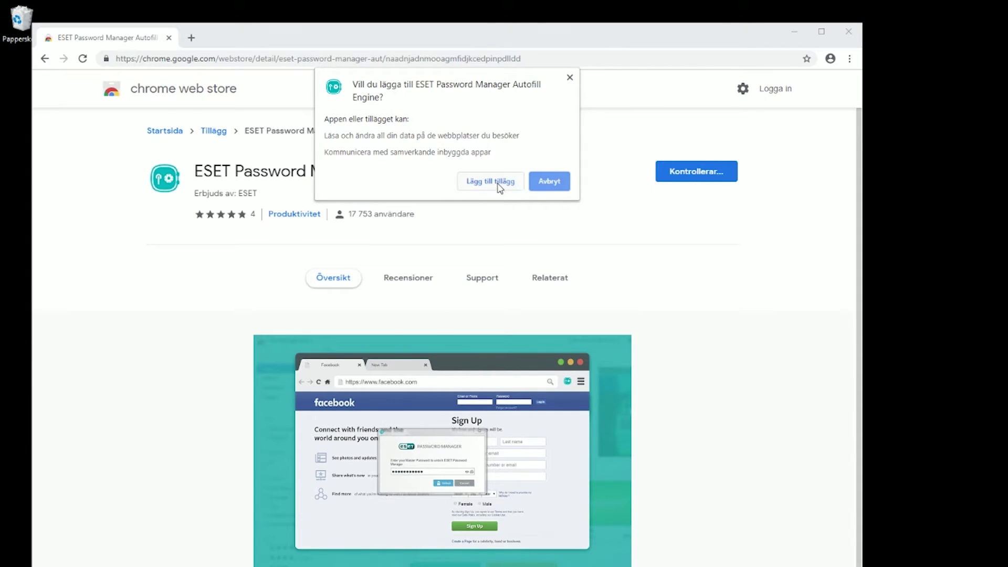
{"action": "left_click", "coordinate": [498, 186]}
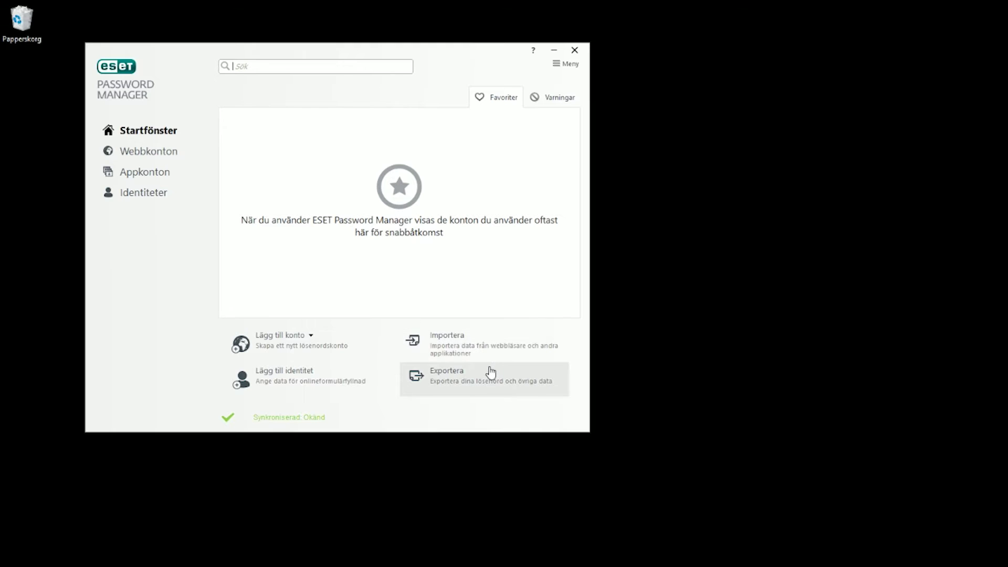
Choose Lägg till webbkonto and move the Microsoft sign-in window upward
{"action": "left_click", "coordinate": [305, 344]}
{"action": "left_click", "coordinate": [295, 344]}
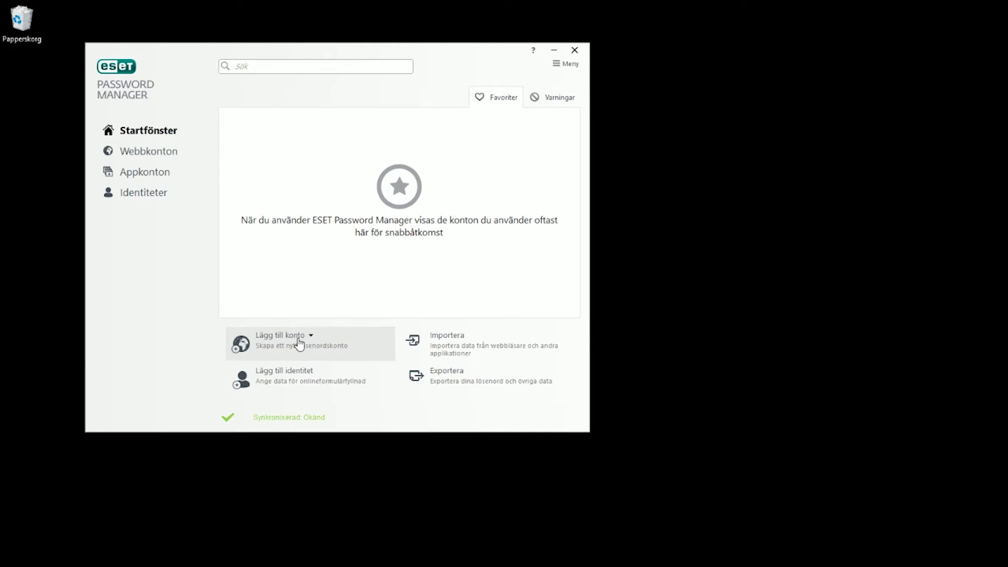
{"action": "left_click", "coordinate": [312, 343]}
{"action": "left_click", "coordinate": [301, 369]}
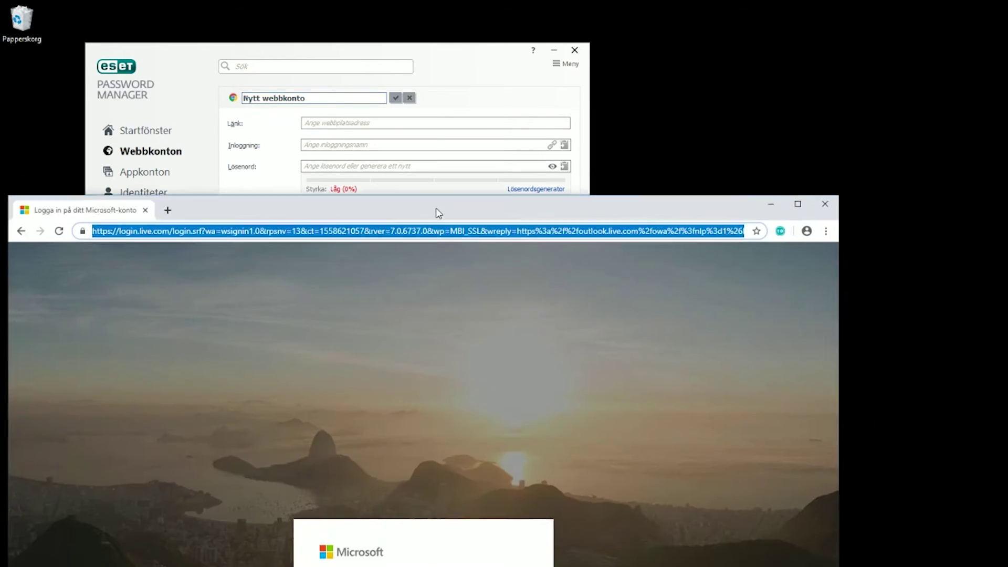
{"action": "left_click_drag", "start_coordinate": [434, 210], "coordinate": [461, 52]}
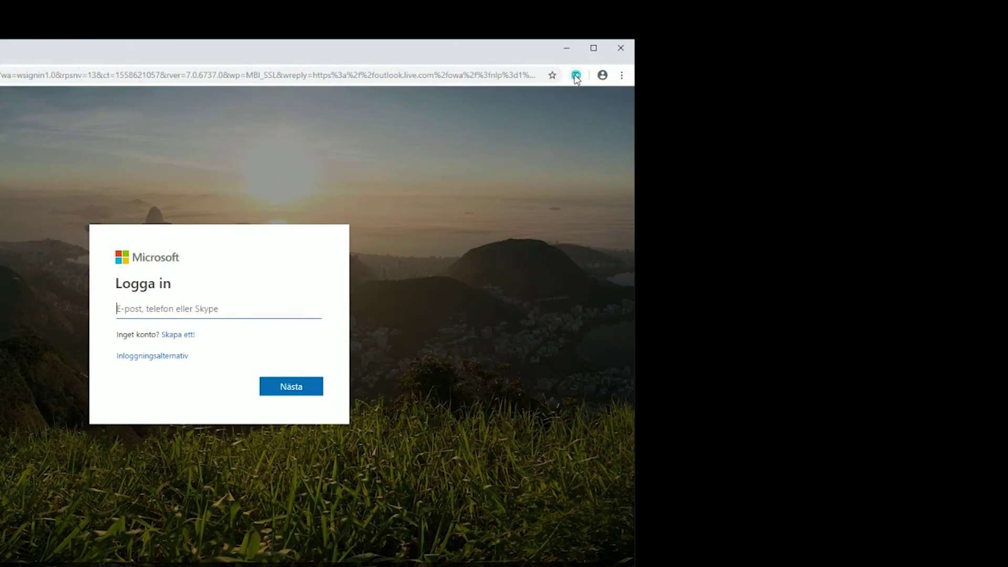
Save the Microsoft login via the ESET extension's Lägg till konto, then sign in
{"action": "left_click", "coordinate": [576, 74]}
{"action": "mouse_move", "coordinate": [651, 82]}
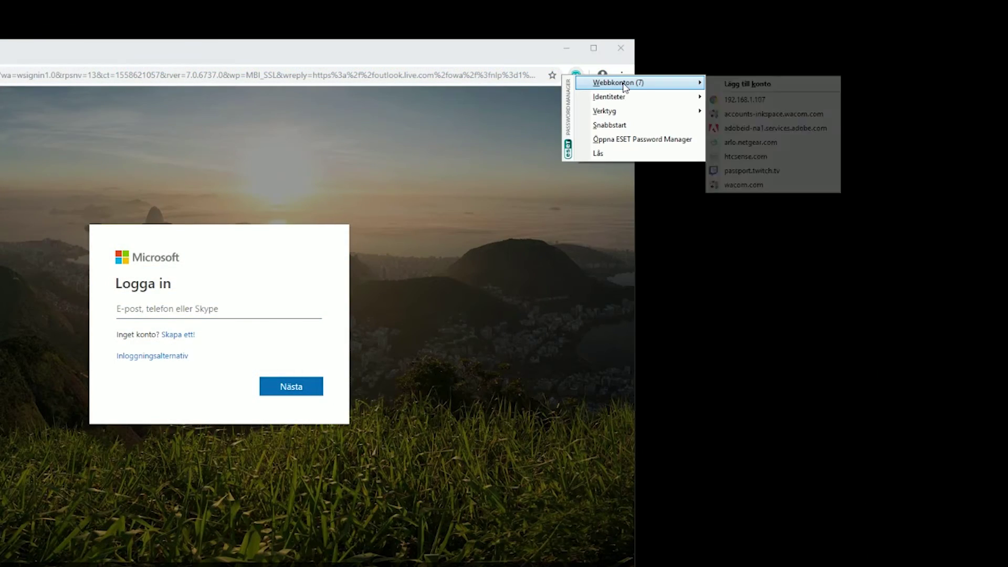
{"action": "left_click", "coordinate": [737, 85]}
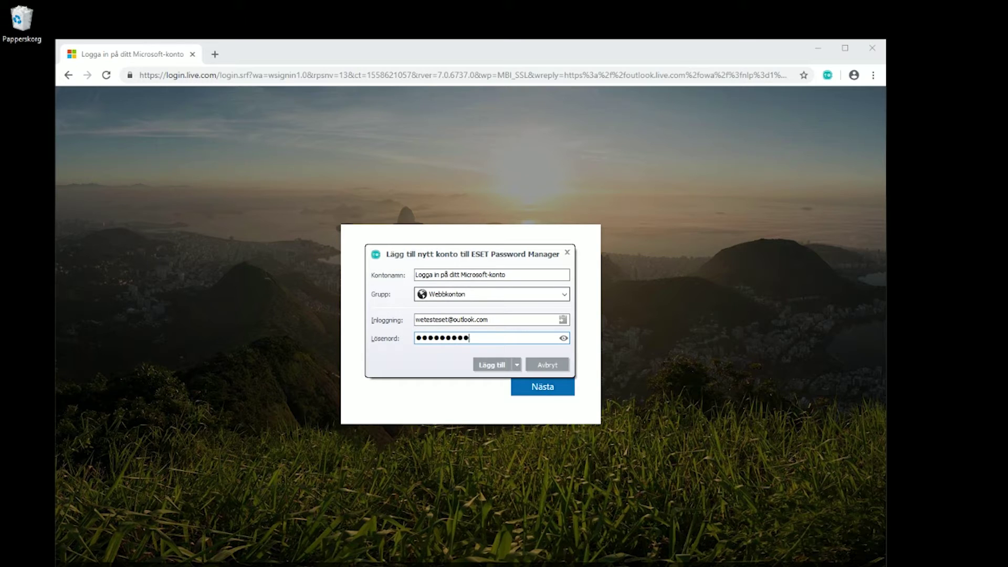
{"action": "left_click", "coordinate": [492, 366]}
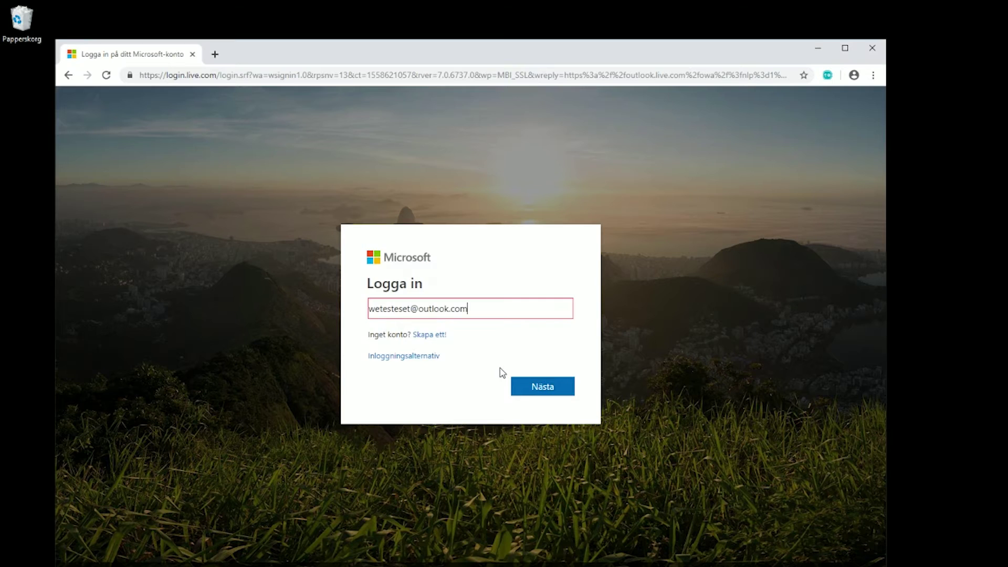
{"action": "left_click", "coordinate": [542, 386]}
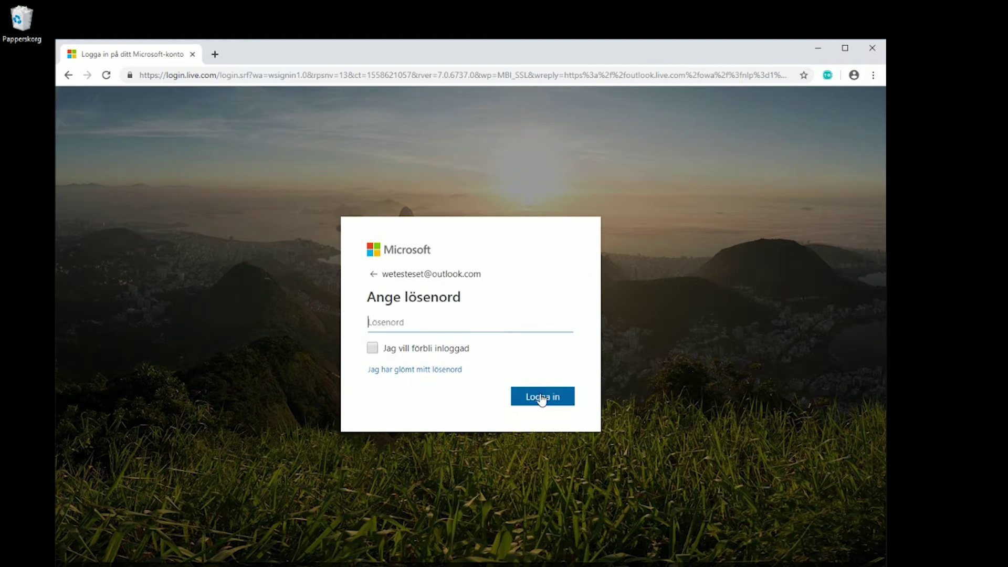
{"action": "left_click", "coordinate": [557, 396]}
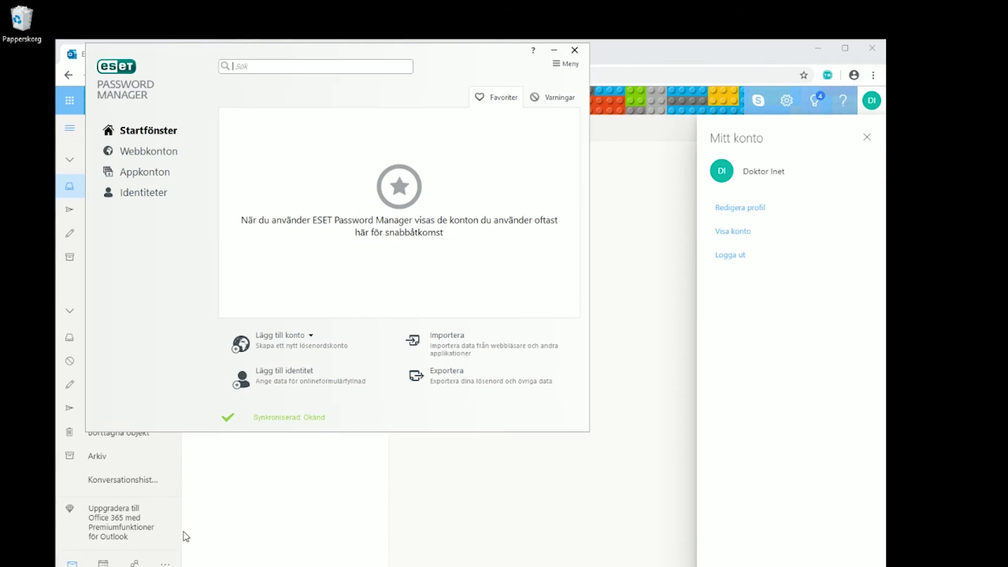
Open the saved Microsoft account entry for editing from the web accounts list
{"action": "left_click", "coordinate": [172, 157]}
{"action": "right_click", "coordinate": [386, 131]}
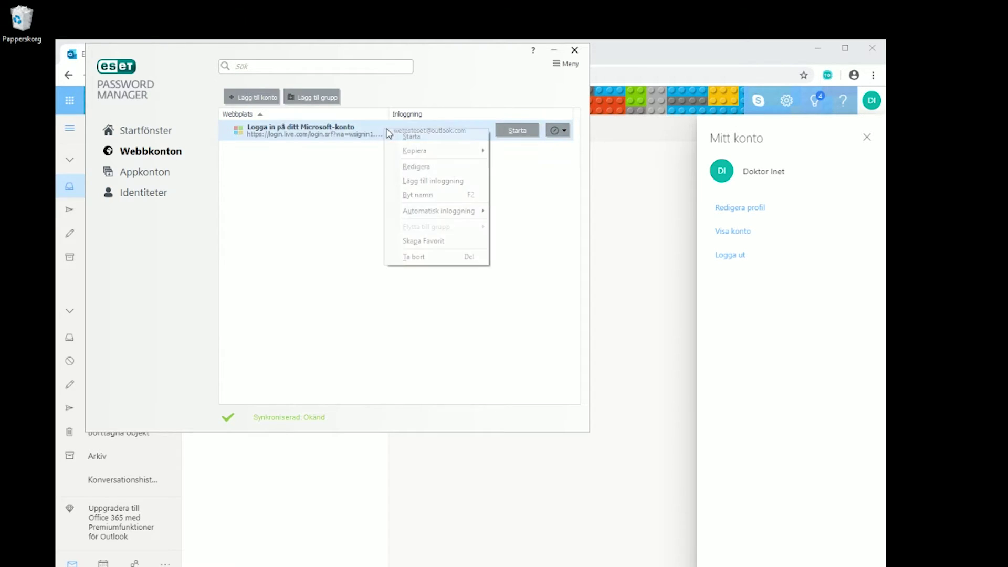
{"action": "left_click", "coordinate": [435, 167]}
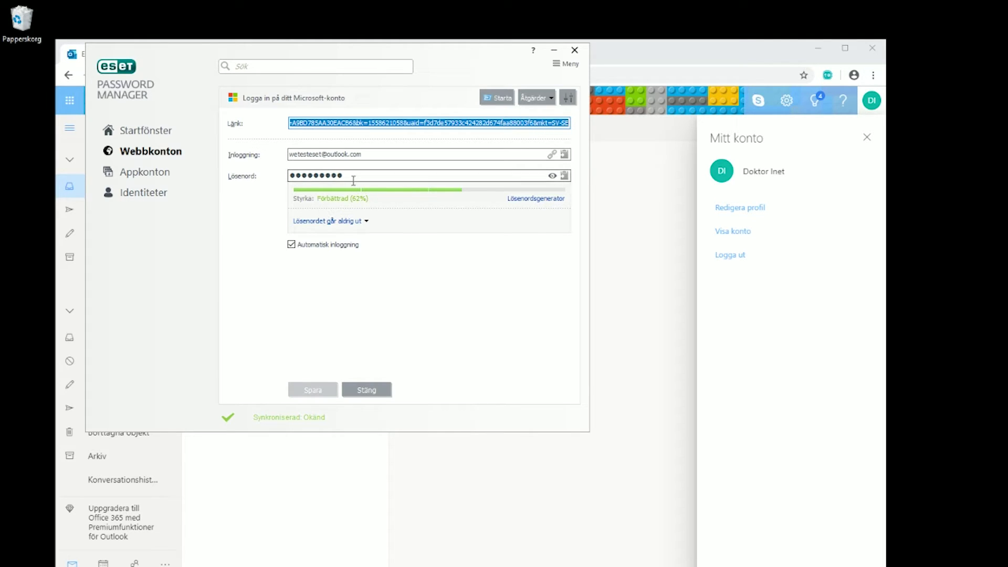
Generate a new password with special characters enabled under Ytterligare alternativ
{"action": "left_click", "coordinate": [514, 200]}
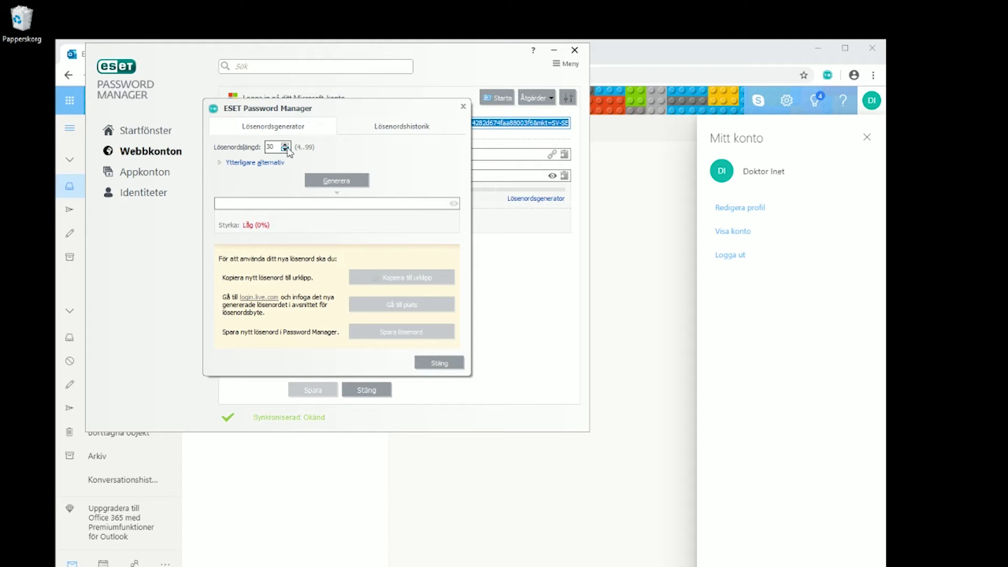
{"action": "left_click", "coordinate": [328, 181]}
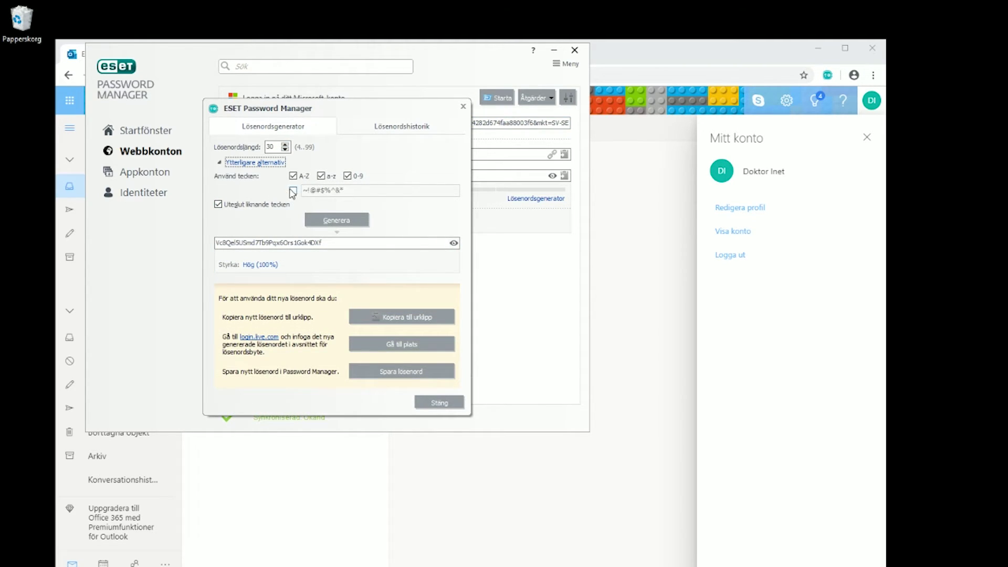
{"action": "left_click", "coordinate": [293, 190]}
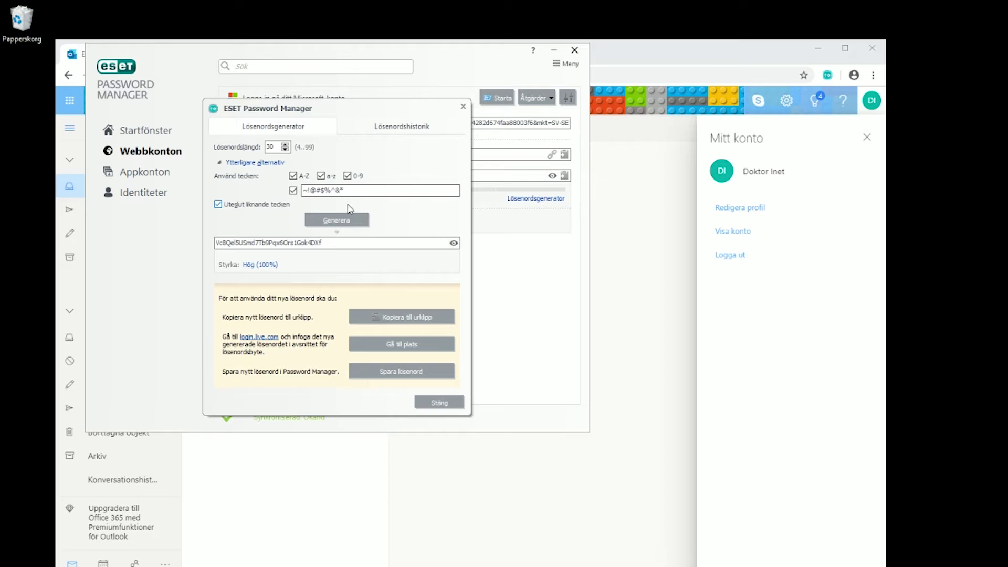
{"action": "left_click_drag", "start_coordinate": [345, 191], "coordinate": [302, 203]}
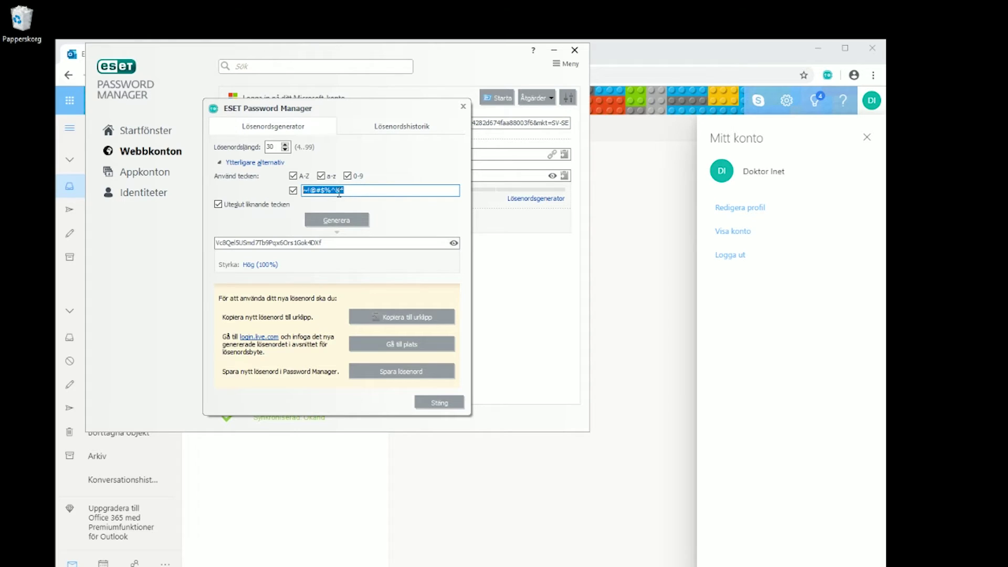
{"action": "left_click", "coordinate": [340, 221]}
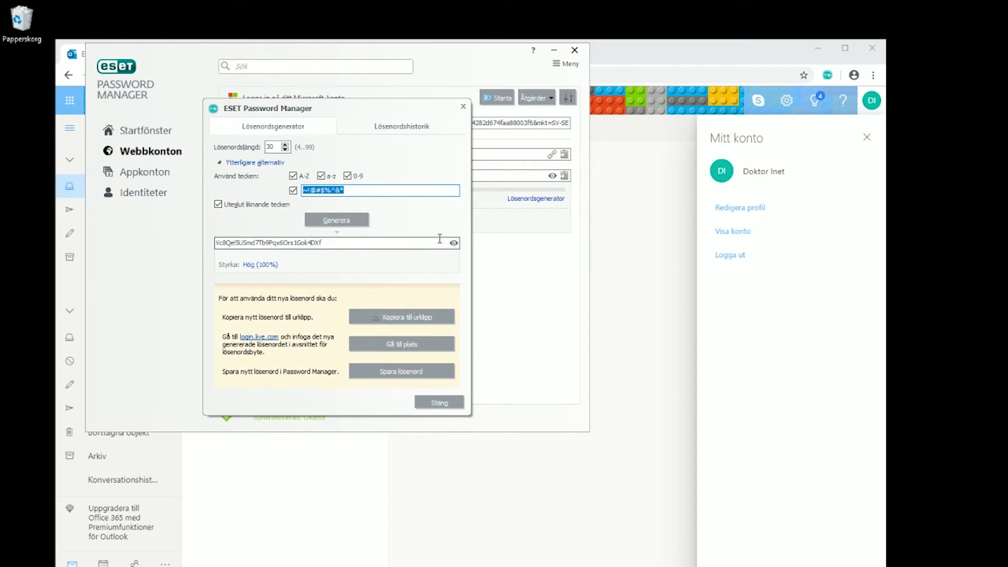
{"action": "left_click", "coordinate": [453, 243]}
{"action": "left_click", "coordinate": [337, 220]}
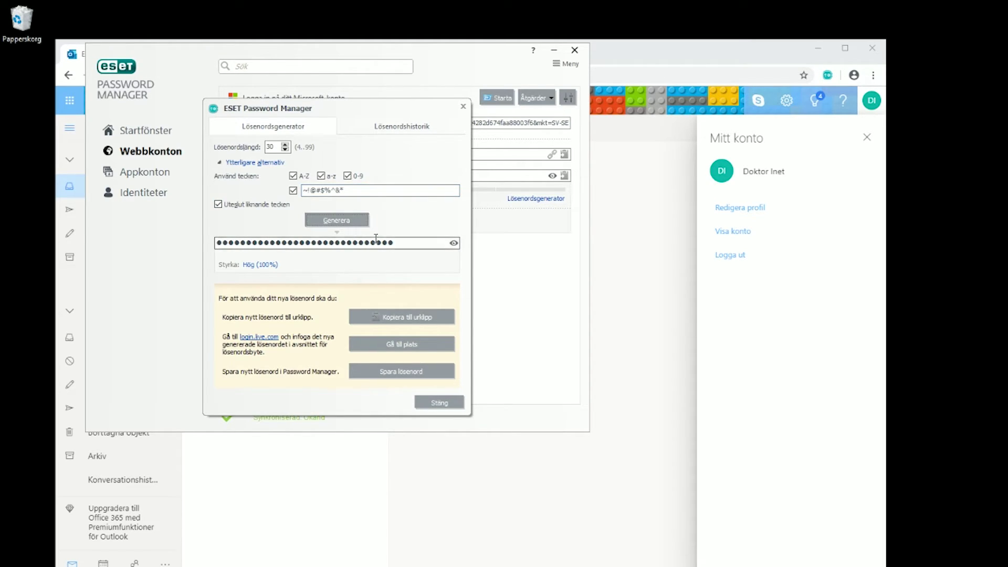
Copy the 30-character generated password to the clipboard and return to Outlook
{"action": "left_click_drag", "start_coordinate": [398, 242], "coordinate": [218, 243]}
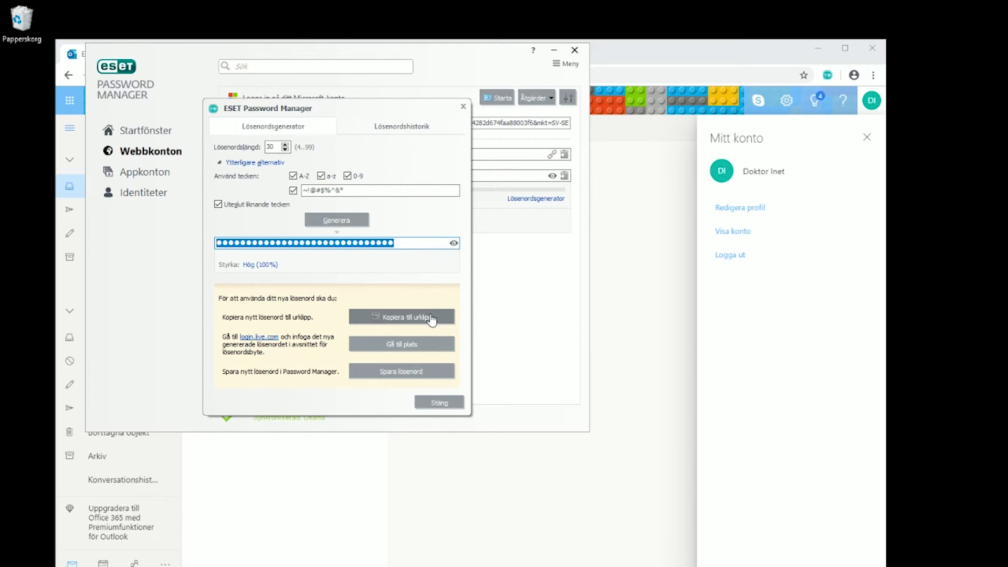
{"action": "left_click", "coordinate": [397, 319]}
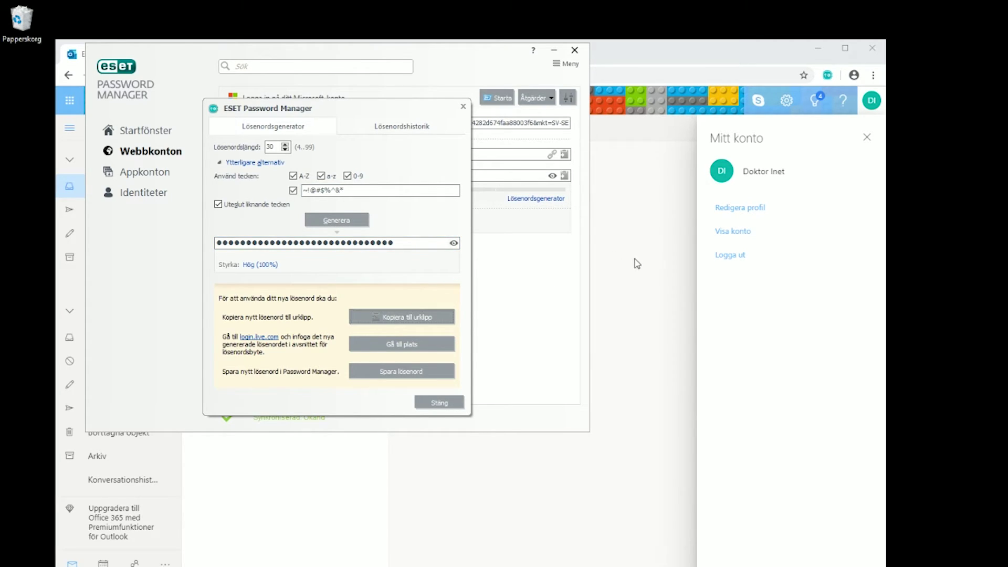
{"action": "left_click", "coordinate": [735, 231]}
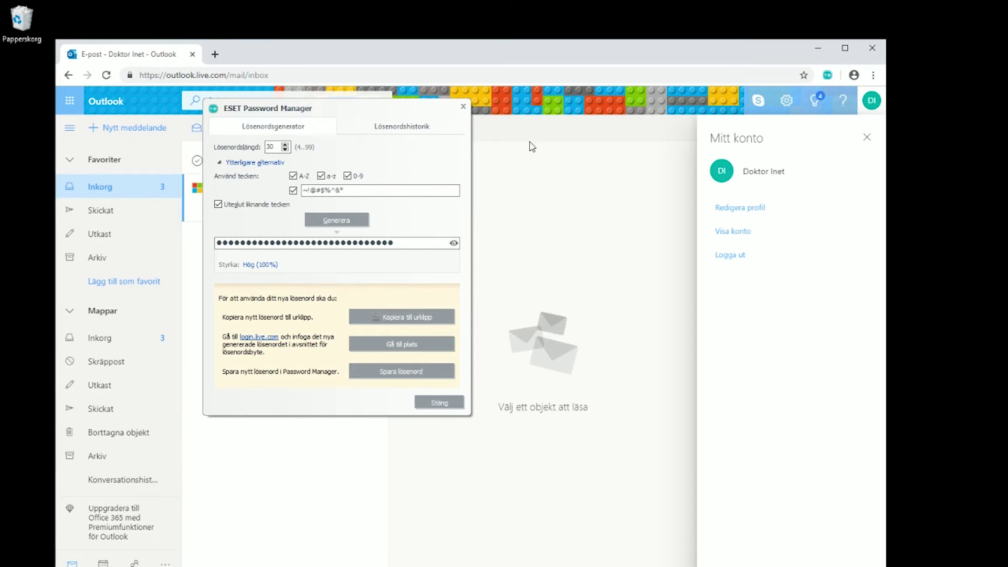
Go to the Microsoft change-password page and enter the current password
{"action": "left_click", "coordinate": [446, 345]}
{"action": "left_click", "coordinate": [440, 402]}
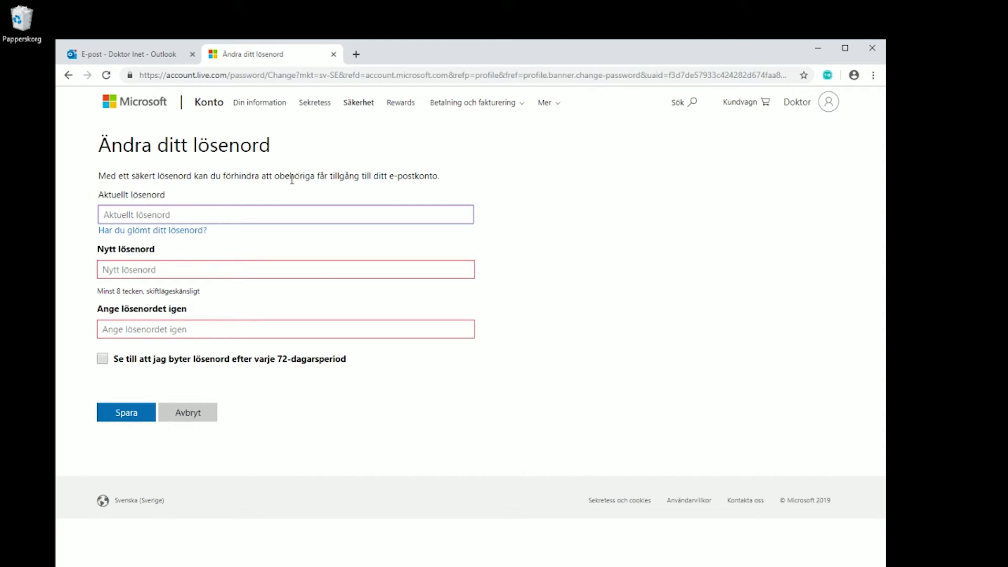
{"action": "type", "text": "•"}
Paste the generated password into both new-password fields, save, and dismiss Chrome's bubble
{"action": "key", "text": "Tab"}
{"action": "key", "text": "Tab"}
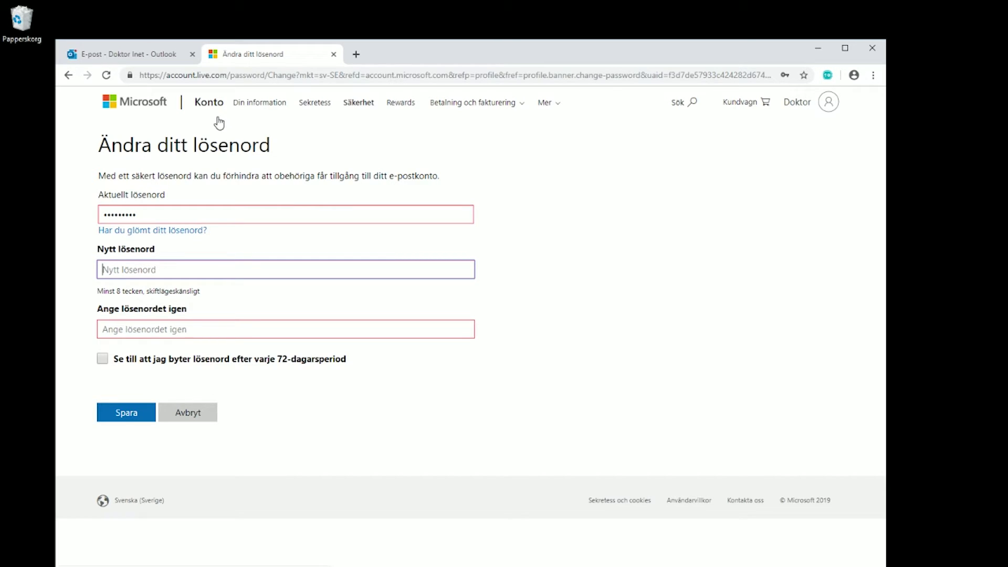
{"action": "key", "text": "ctrl+v"}
{"action": "left_click", "coordinate": [178, 331]}
{"action": "key", "text": "ctrl+v"}
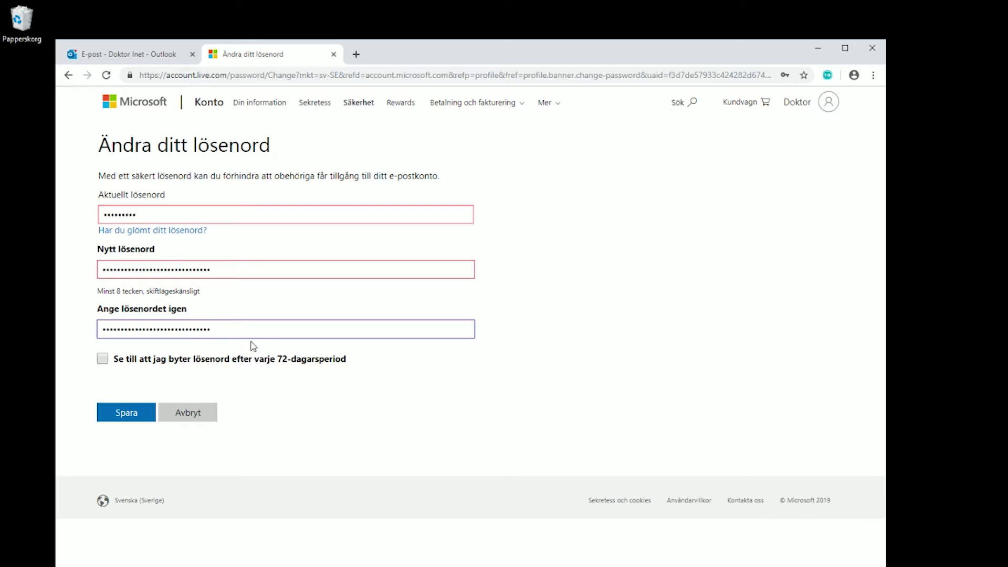
{"action": "left_click", "coordinate": [139, 412]}
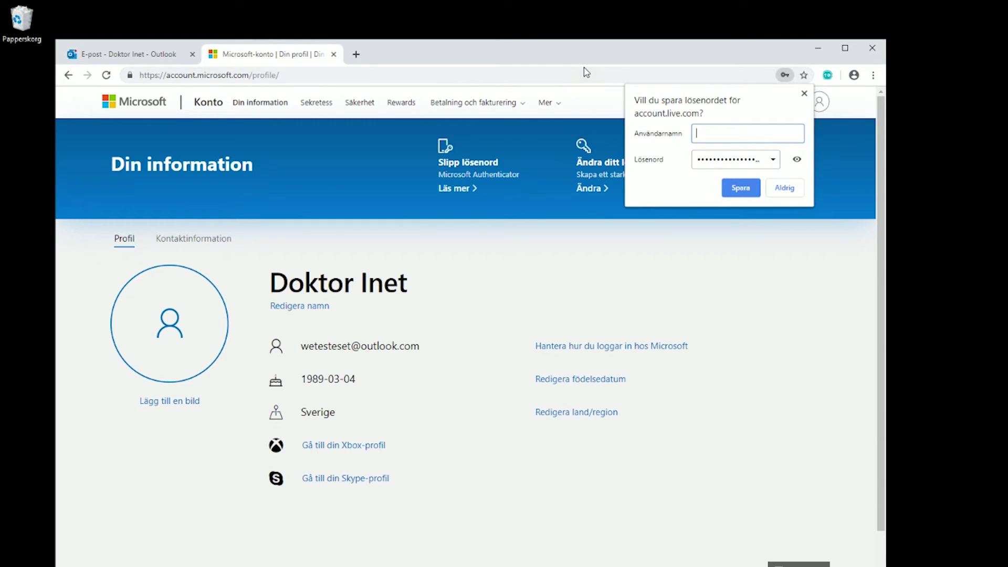
{"action": "left_click", "coordinate": [783, 188]}
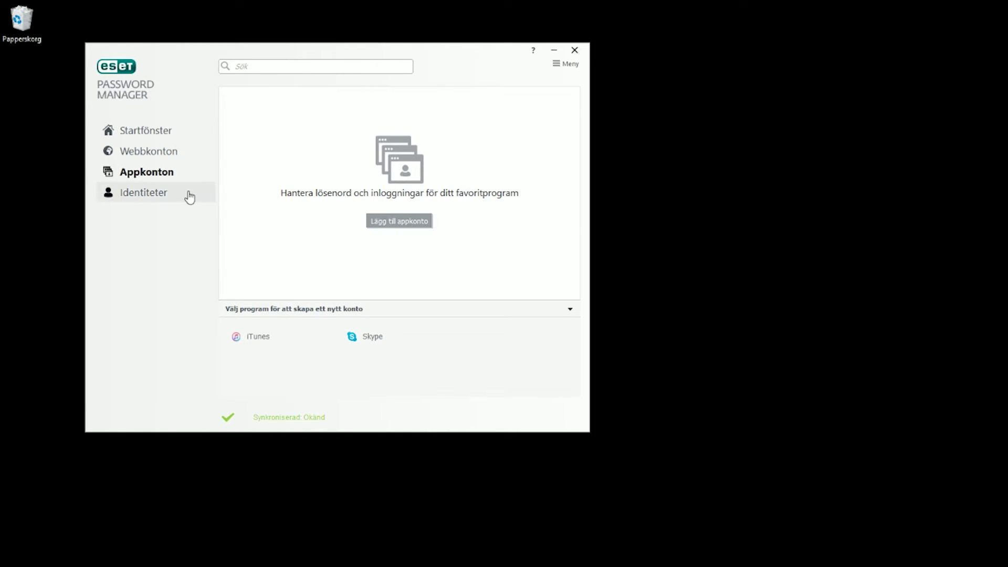
Begin a new Appkonton entry with Skype as the app, then leave it unsaved
{"action": "left_click", "coordinate": [148, 152]}
{"action": "left_click", "coordinate": [157, 172]}
{"action": "left_click", "coordinate": [389, 221]}
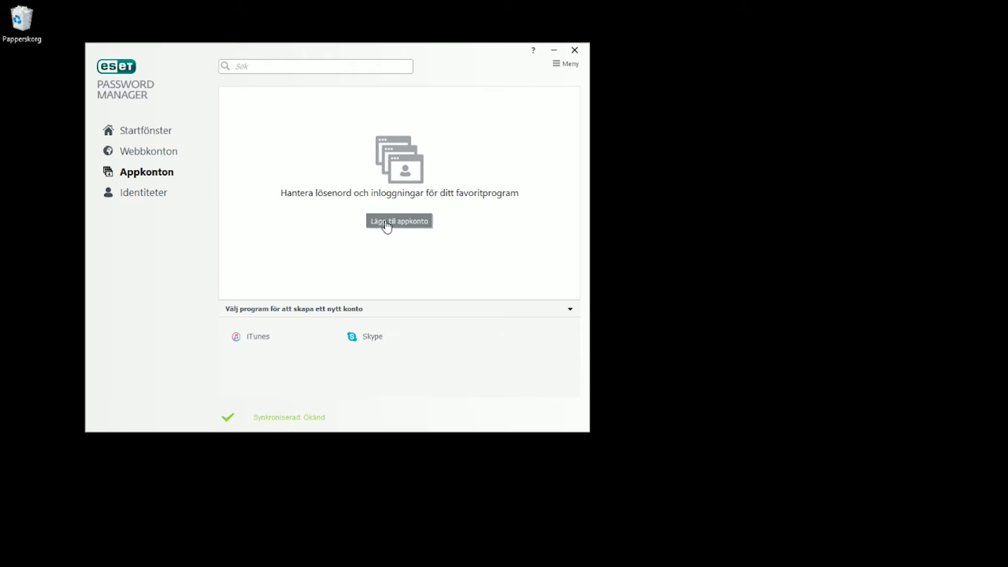
{"action": "left_click", "coordinate": [443, 124]}
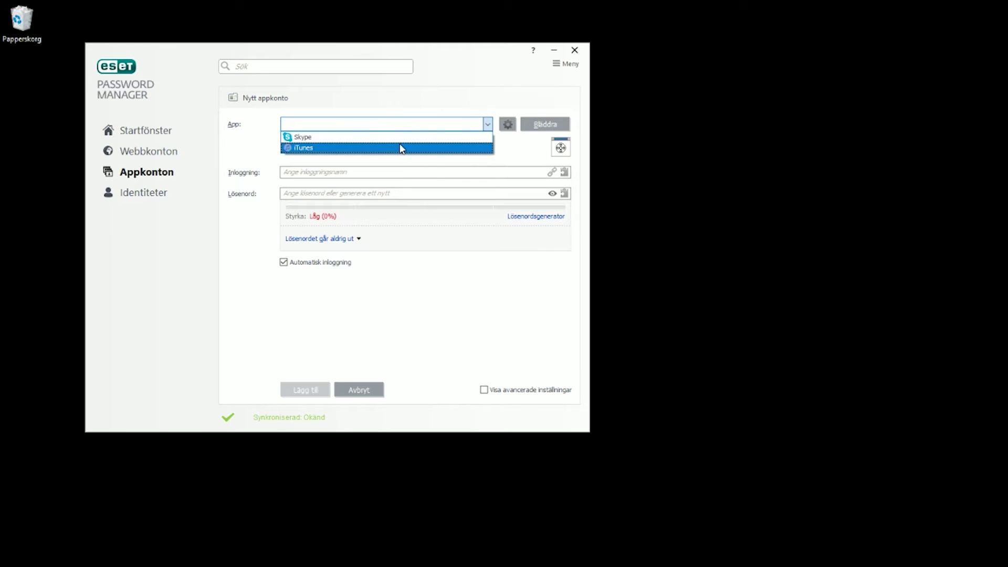
{"action": "left_click", "coordinate": [329, 138]}
{"action": "left_click", "coordinate": [329, 168]}
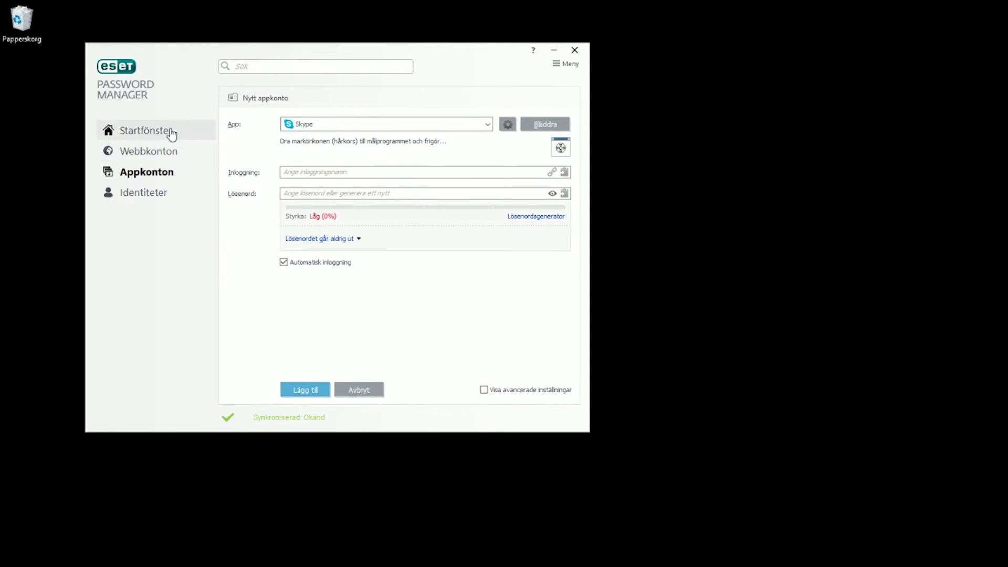
{"action": "left_click", "coordinate": [149, 150]}
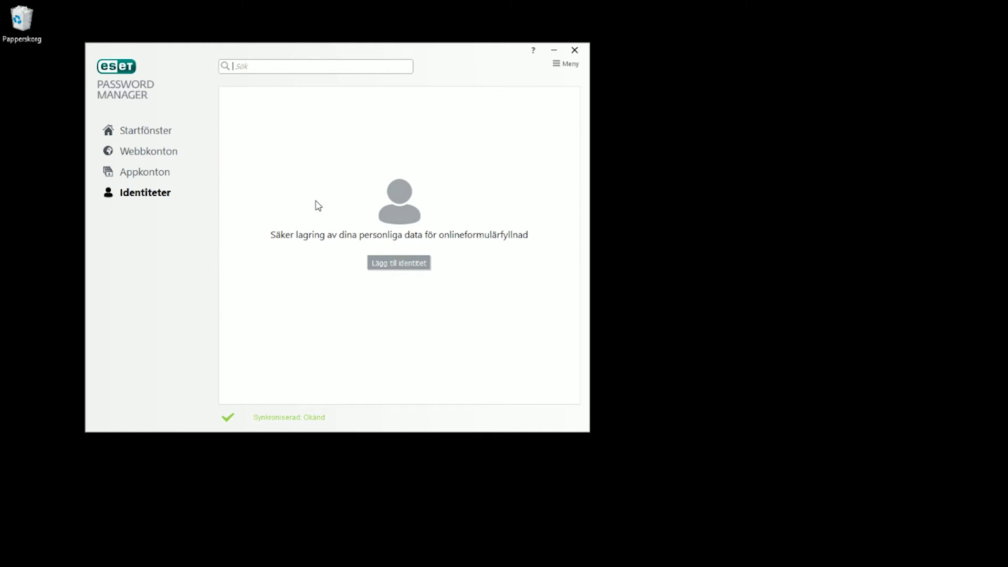
Create an identity with the default name and browse its Kontakt, Internet, Företag and Ekonomi tabs
{"action": "left_click", "coordinate": [407, 265]}
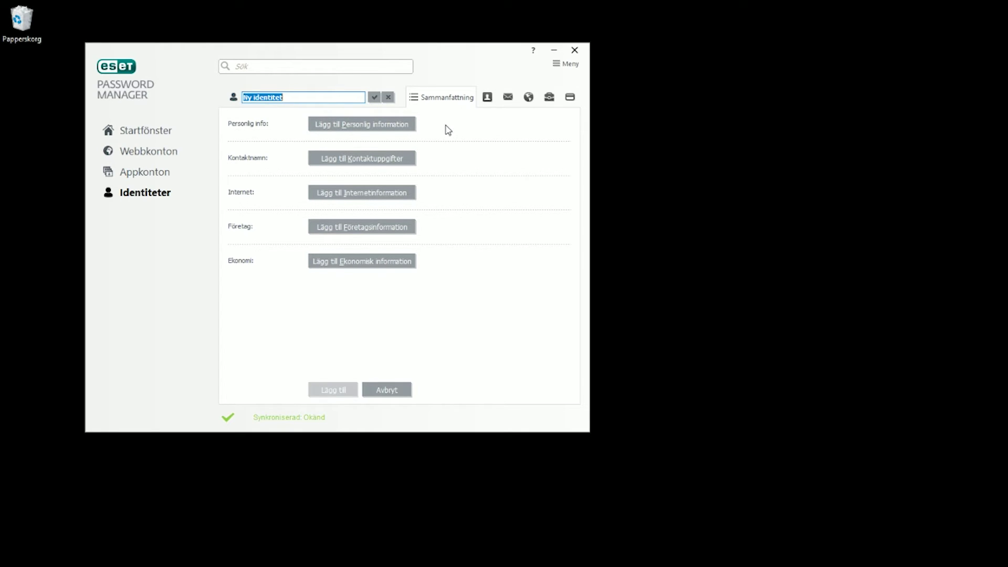
{"action": "left_click", "coordinate": [549, 97]}
{"action": "left_click", "coordinate": [496, 98]}
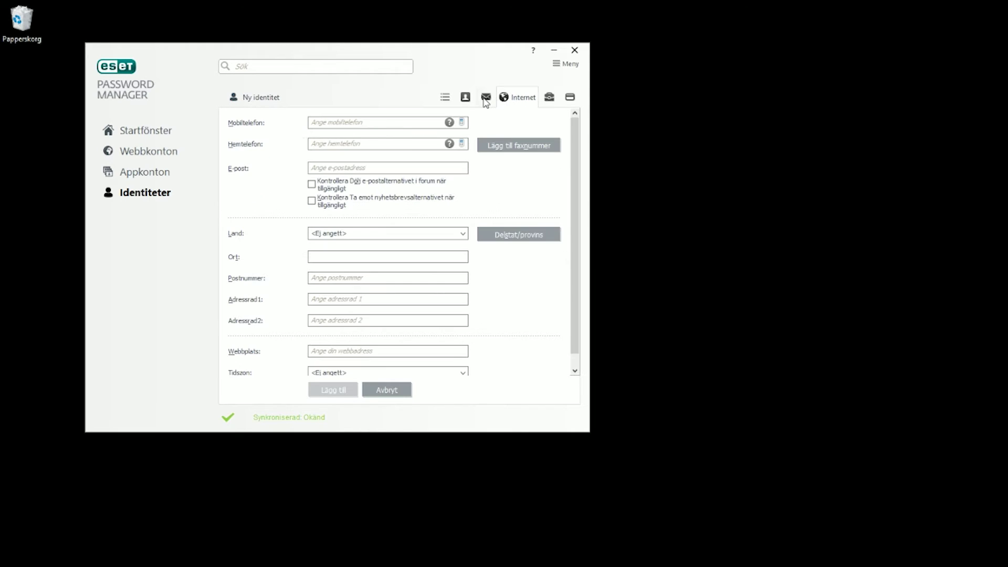
{"action": "left_click", "coordinate": [529, 97]}
{"action": "left_click", "coordinate": [549, 97]}
{"action": "left_click", "coordinate": [570, 97]}
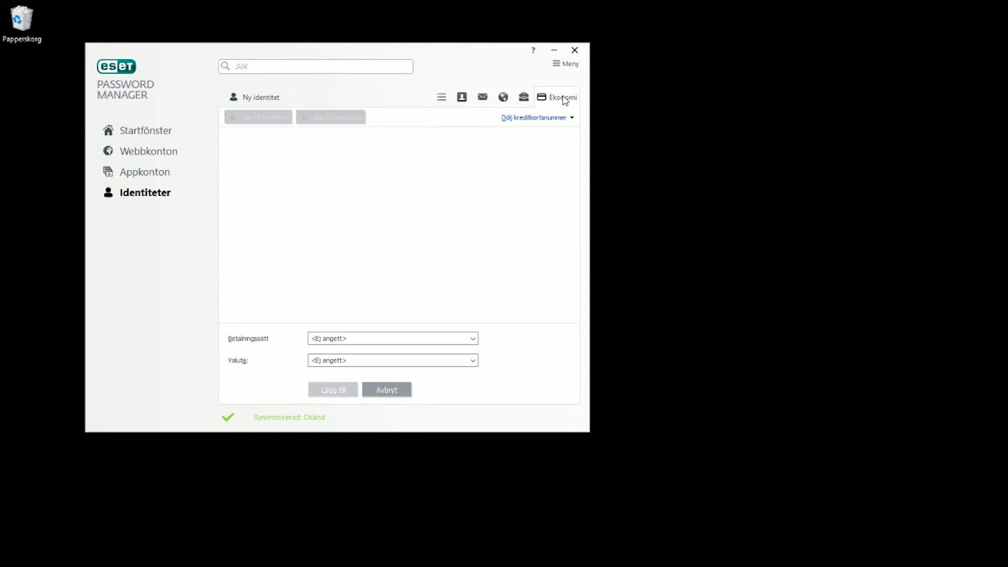
{"action": "left_click", "coordinate": [523, 98]}
{"action": "left_click", "coordinate": [505, 97]}
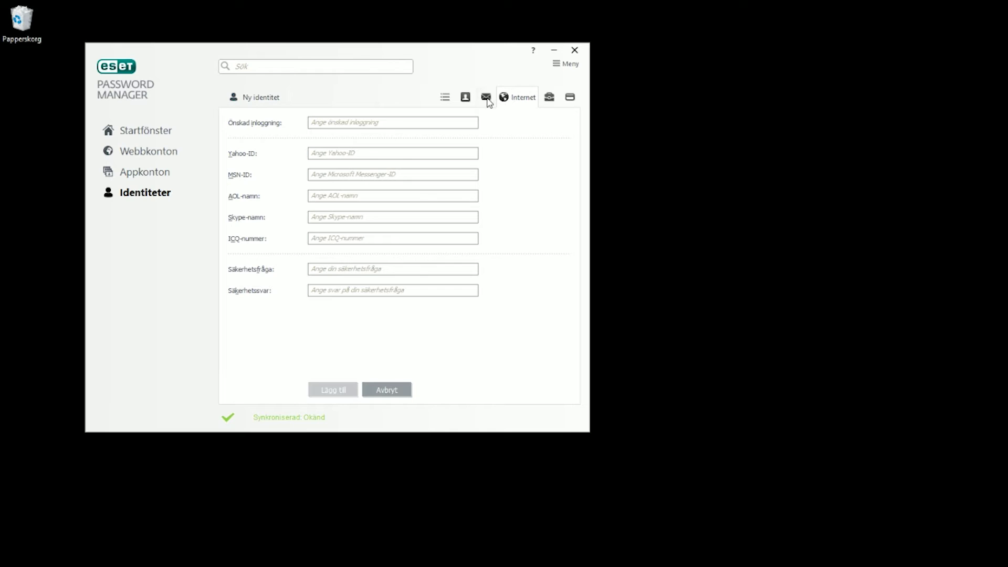